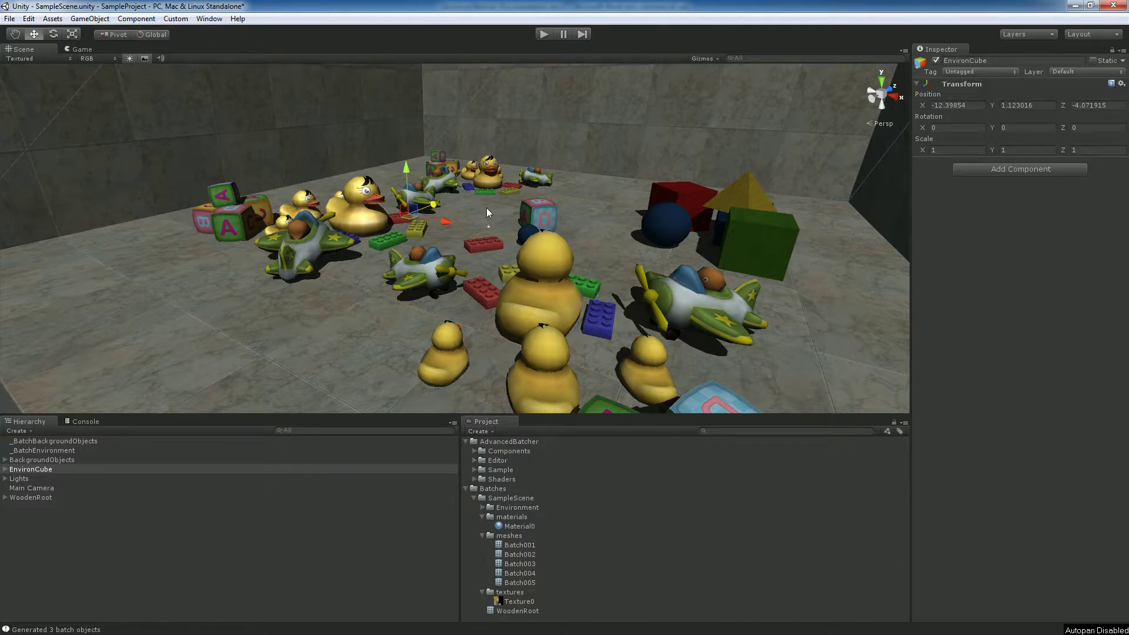
Step: Orbit the Scene view and inspect toys such as a duck, TC_Baby_Plane02, letter blocks and the Lego brick
left_click_drag(486, 208, 343, 199, "alt")
left_click(342, 199)
left_click(315, 234)
left_click(279, 238)
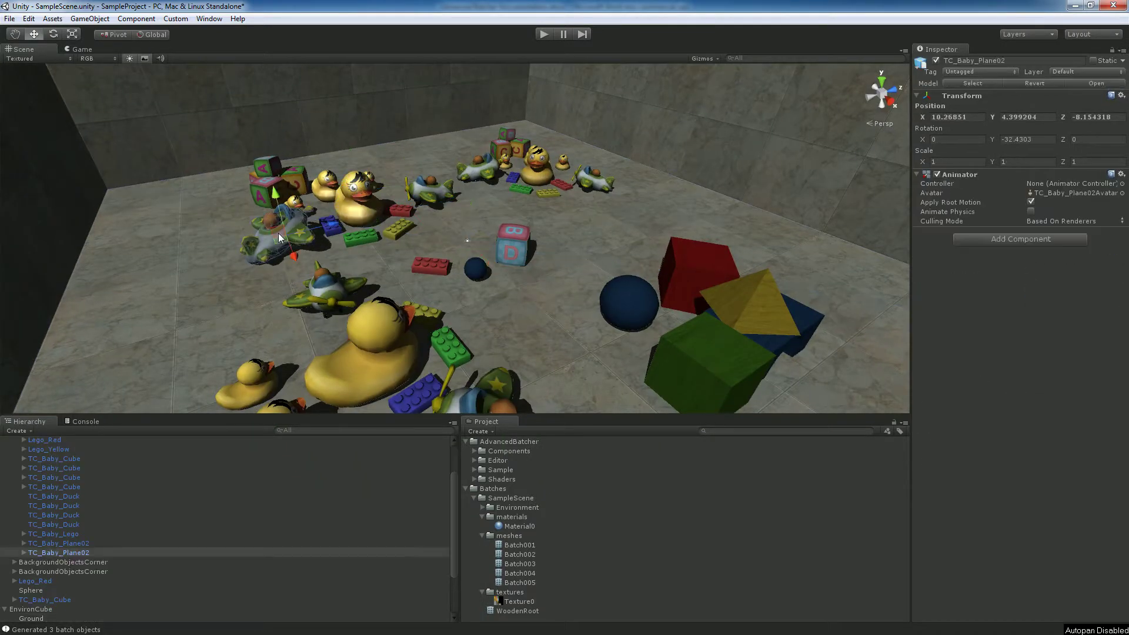
left_click(267, 168)
left_click(316, 197)
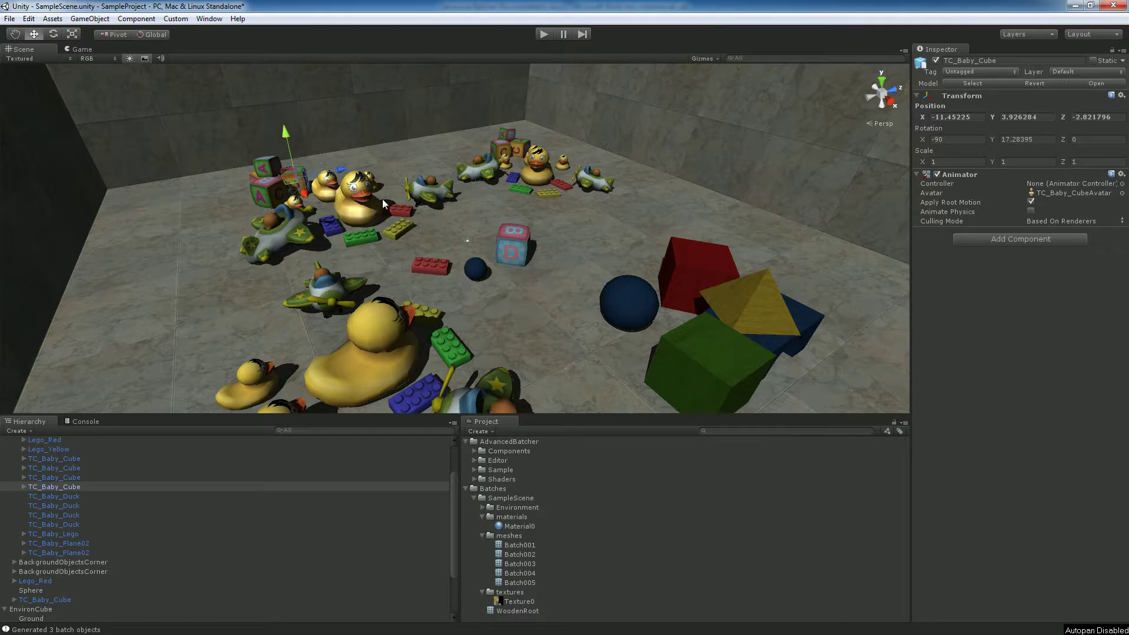
left_click(355, 238)
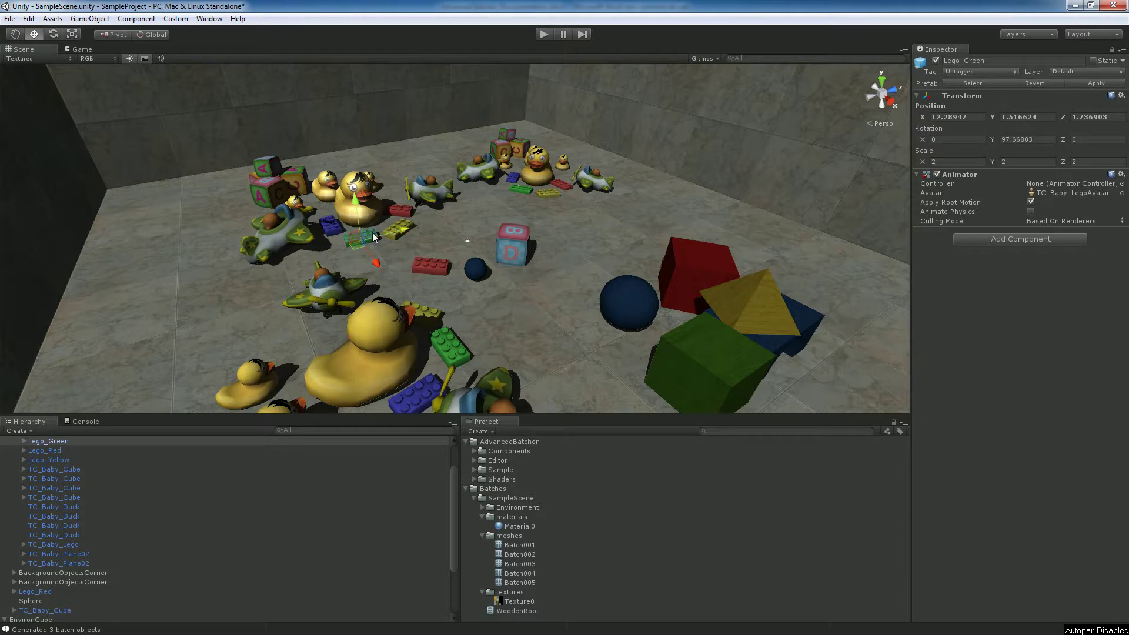
left_click(374, 237)
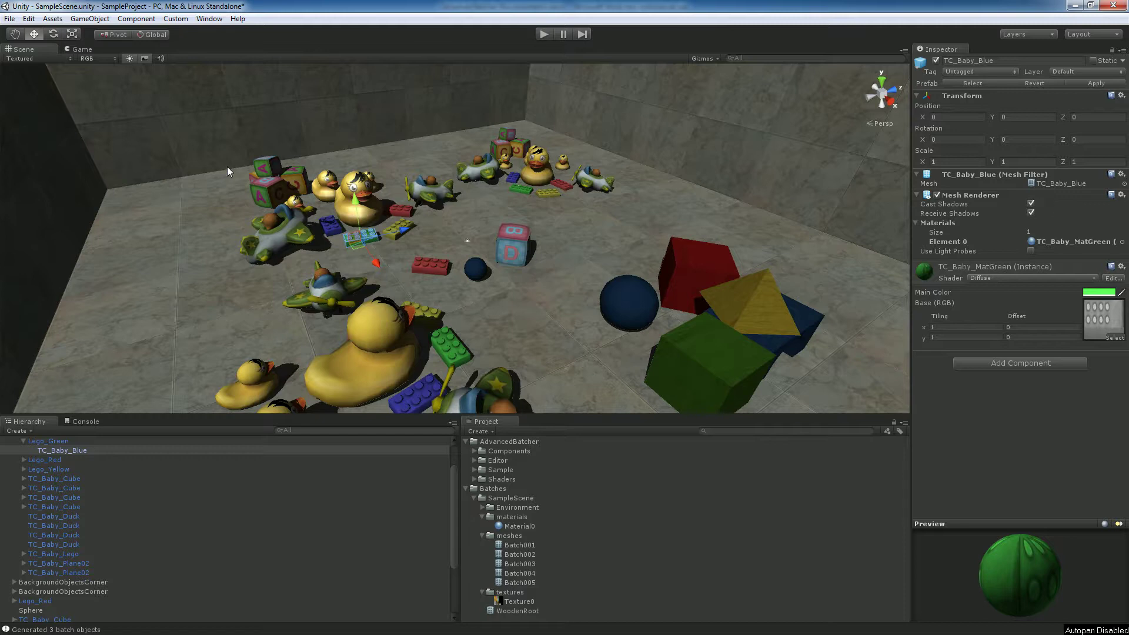
Step: Check the Game view stats reporting 203 draw calls, then go back to the Scene view
left_click(82, 49)
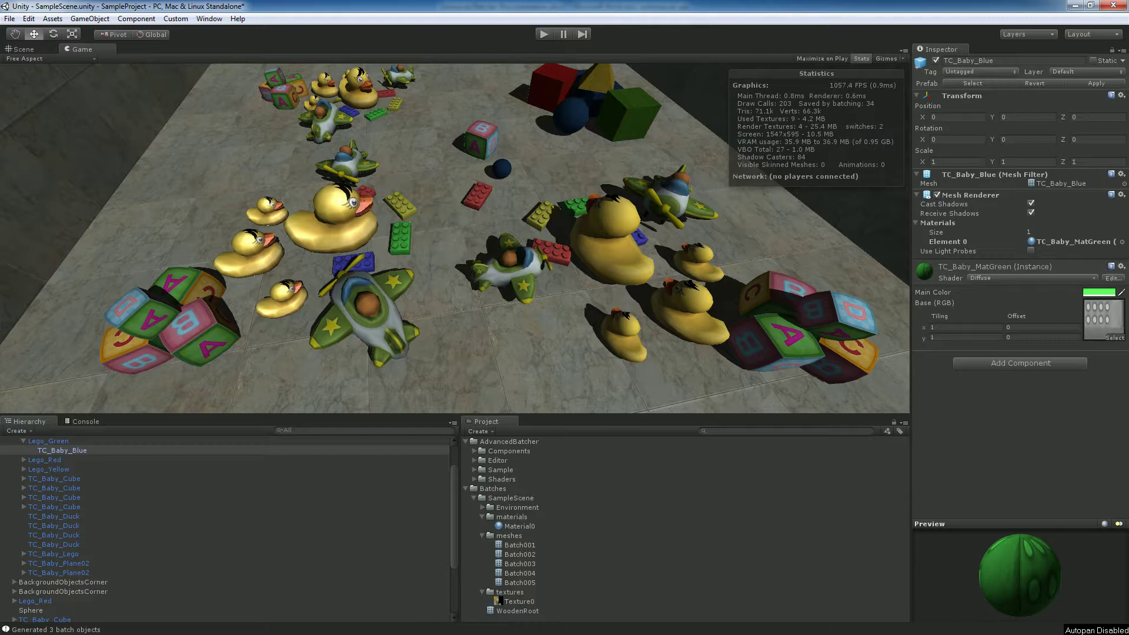
left_click(23, 49)
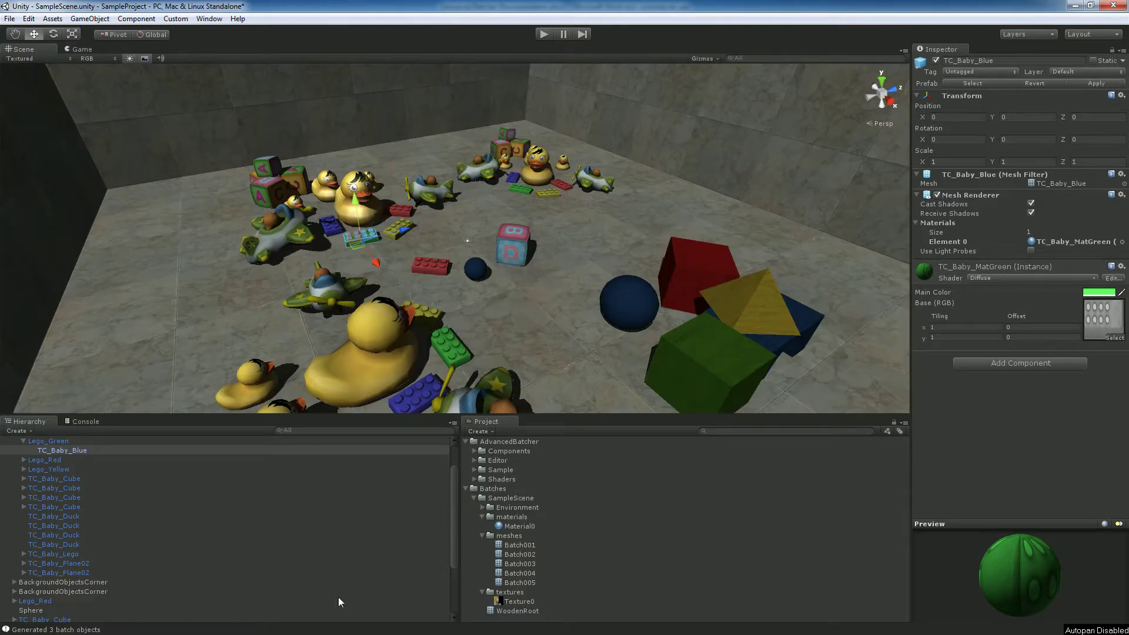
scroll(122, 534, "up", 3)
Step: Collapse the background corner, select BackgroundObjects, and browse the menu bar to Custom > Batching
left_click(15, 473)
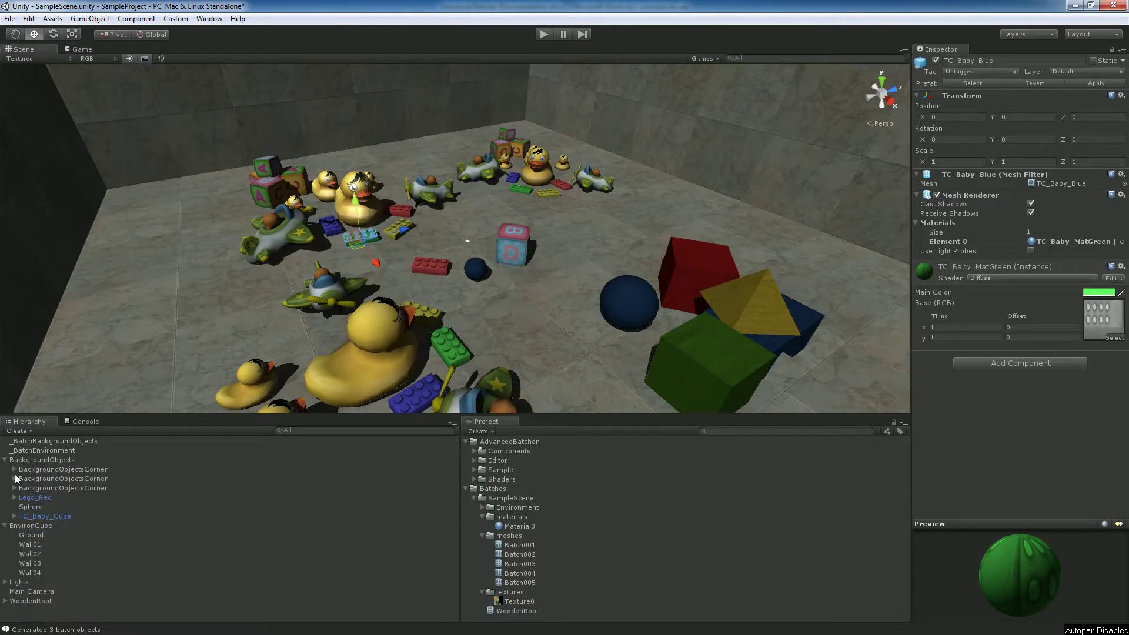
left_click(43, 460)
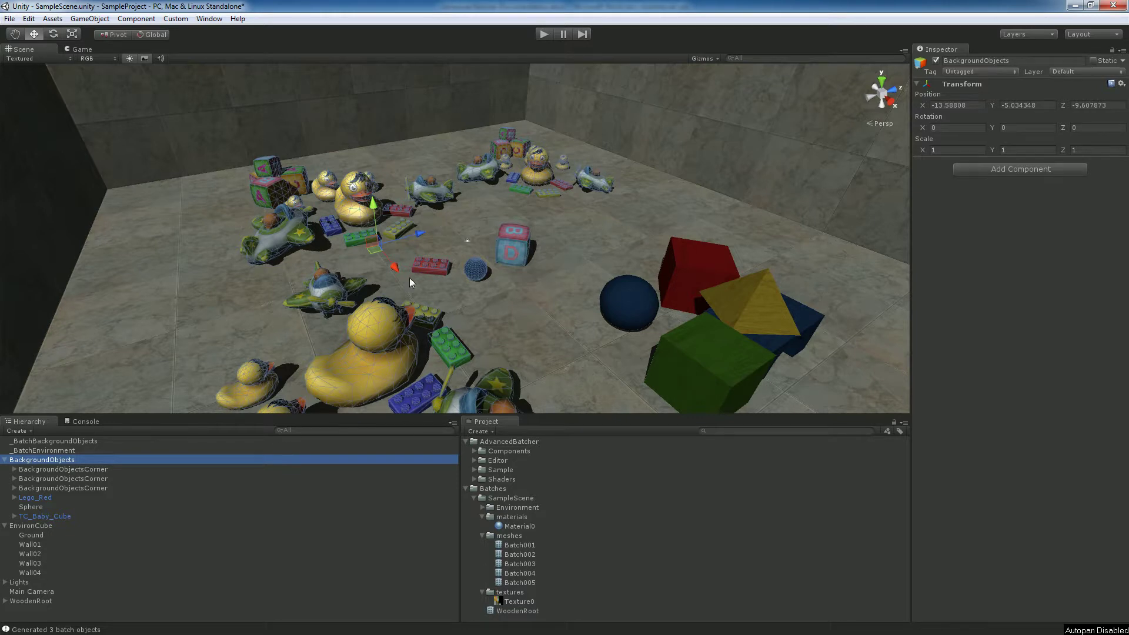
left_click(117, 18)
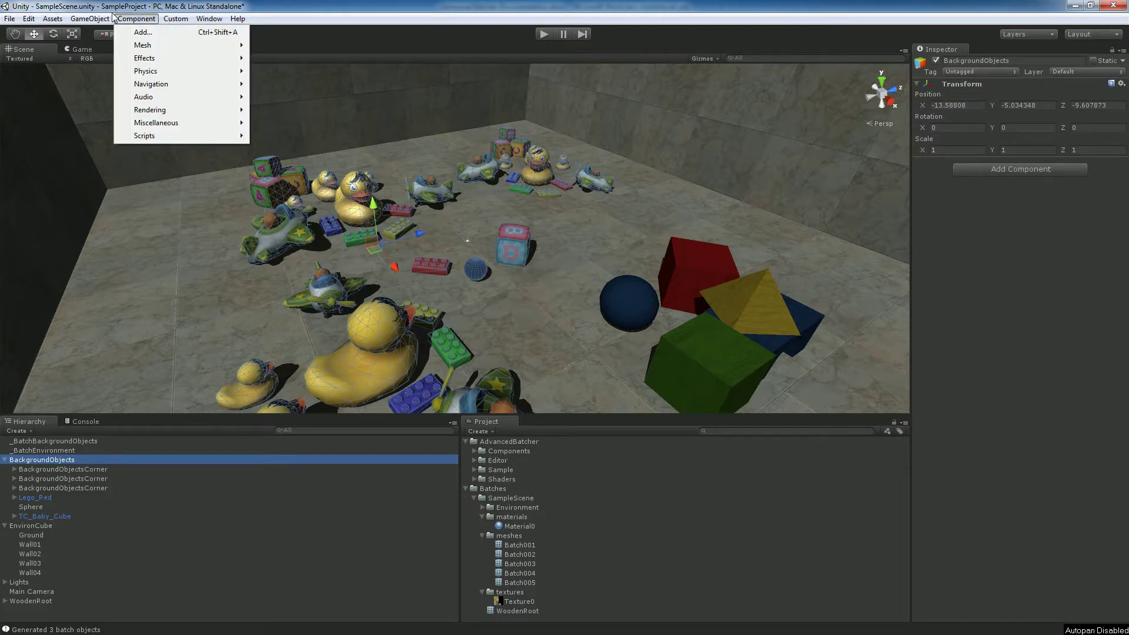
mouse_move(116, 18)
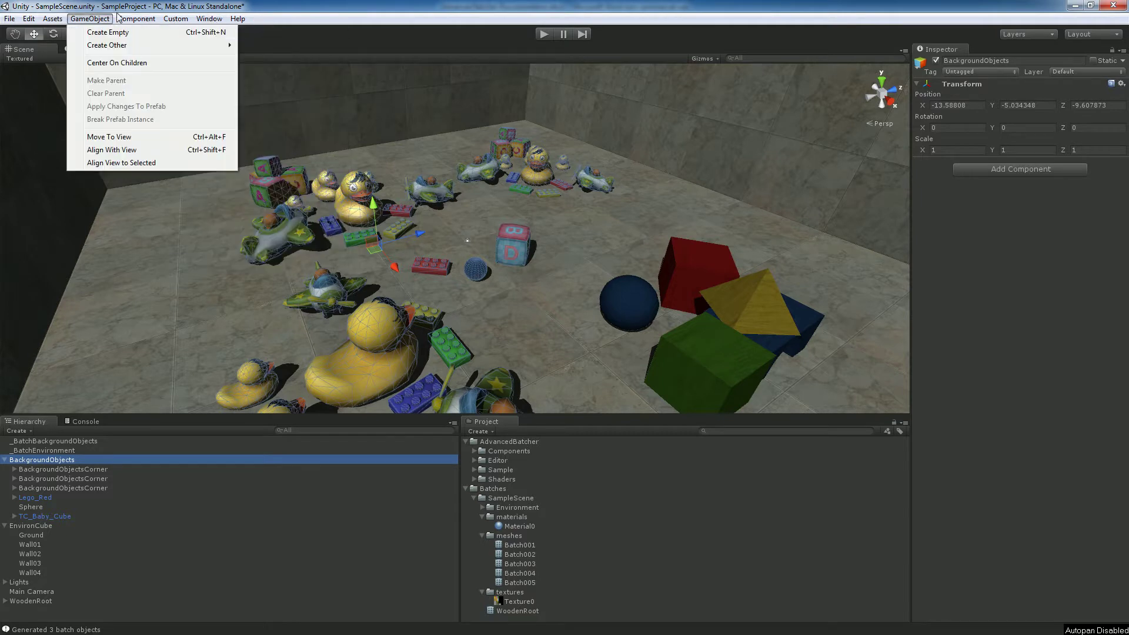
mouse_move(199, 19)
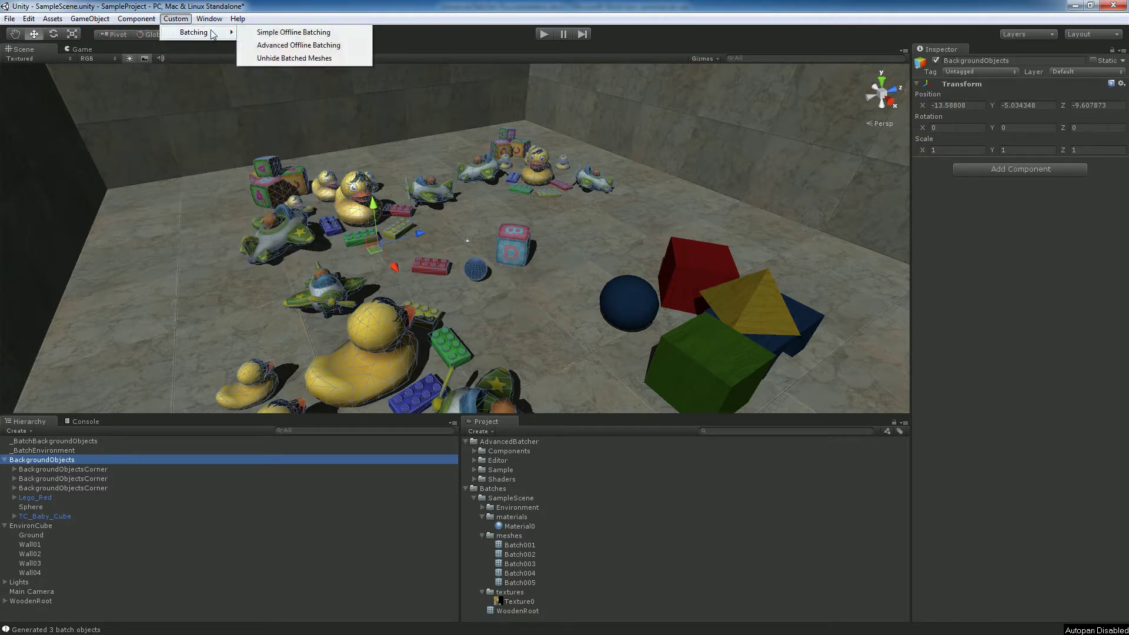
Step: In Advanced Offline Batching, set BackgroundObjects as the root to merge and _BatchBackgroundObjects as the destination
left_click(298, 46)
left_click(230, 75)
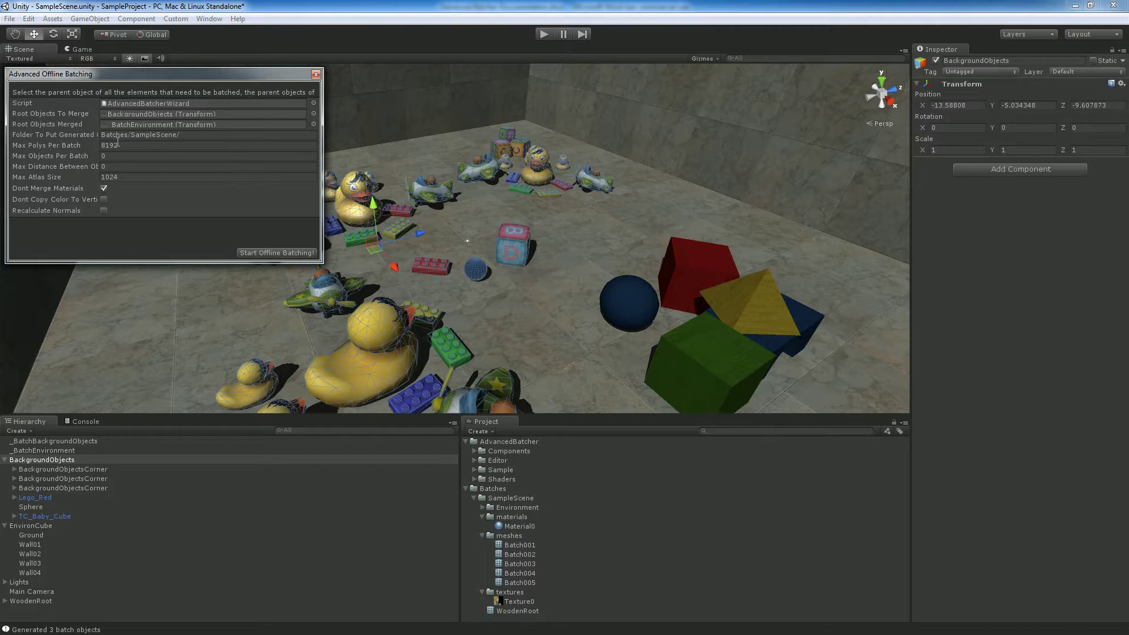
left_click_drag(61, 460, 153, 113)
left_click_drag(33, 438, 199, 125)
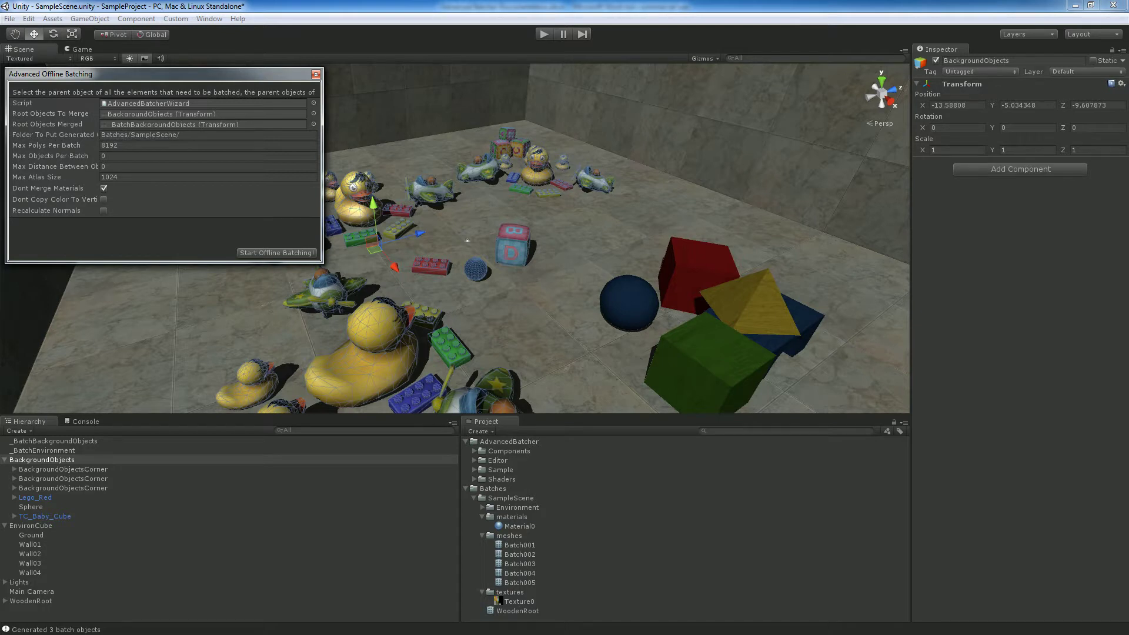
left_click(120, 145)
Step: Run offline batching, inspect the merged toy batches Batch000–Batch002, then collapse _BatchBackgroundObjects
left_click(277, 252)
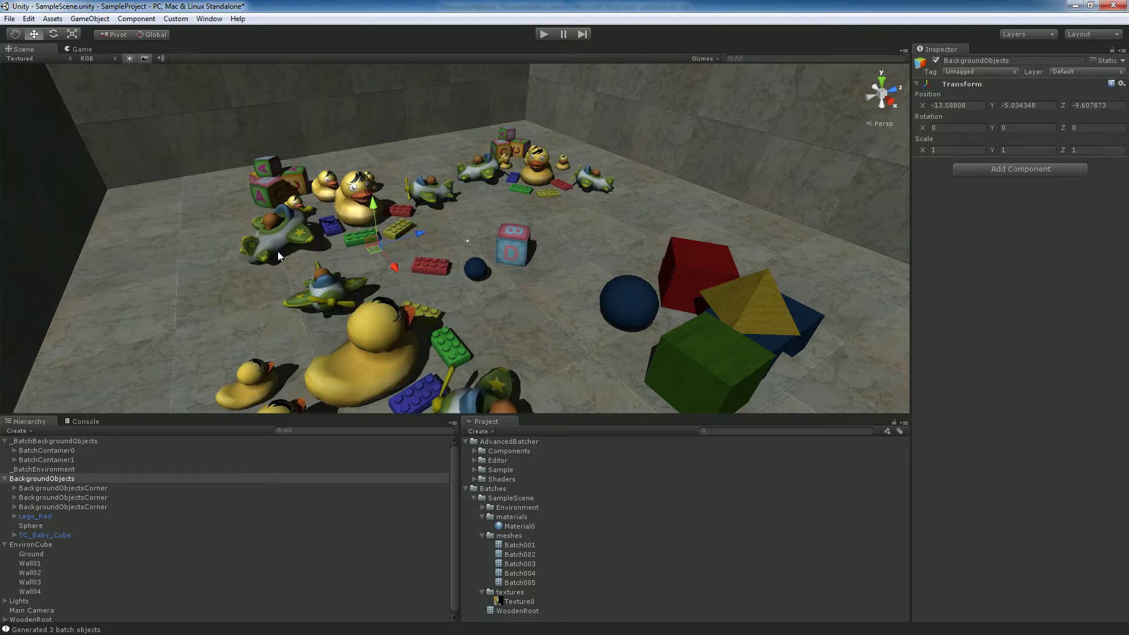
left_click(356, 189)
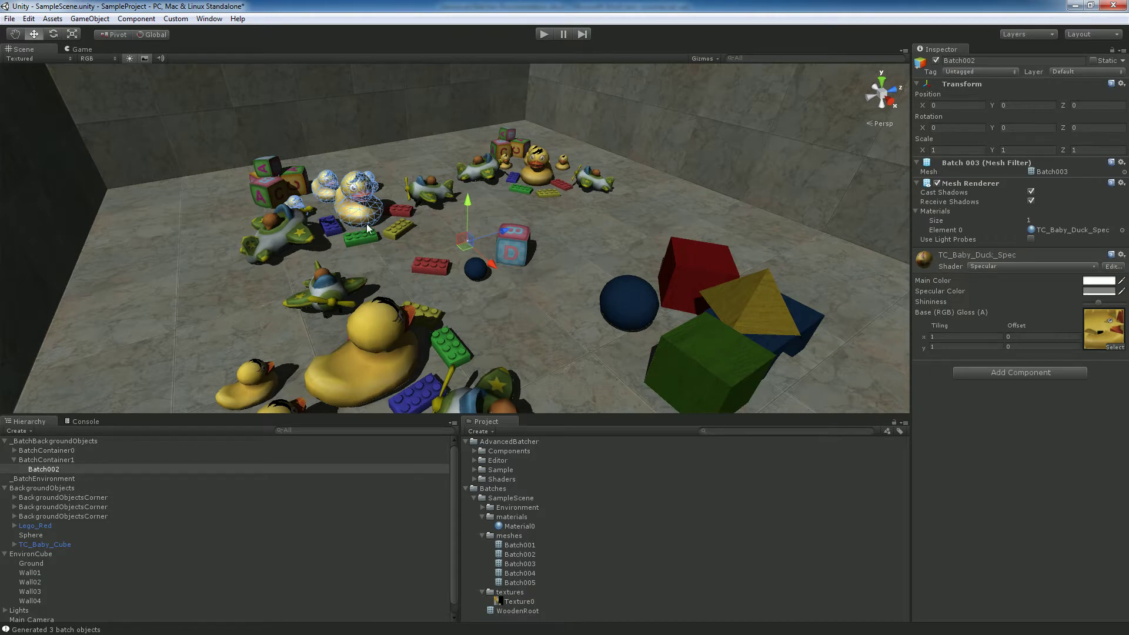
left_click(291, 234)
left_click(500, 157)
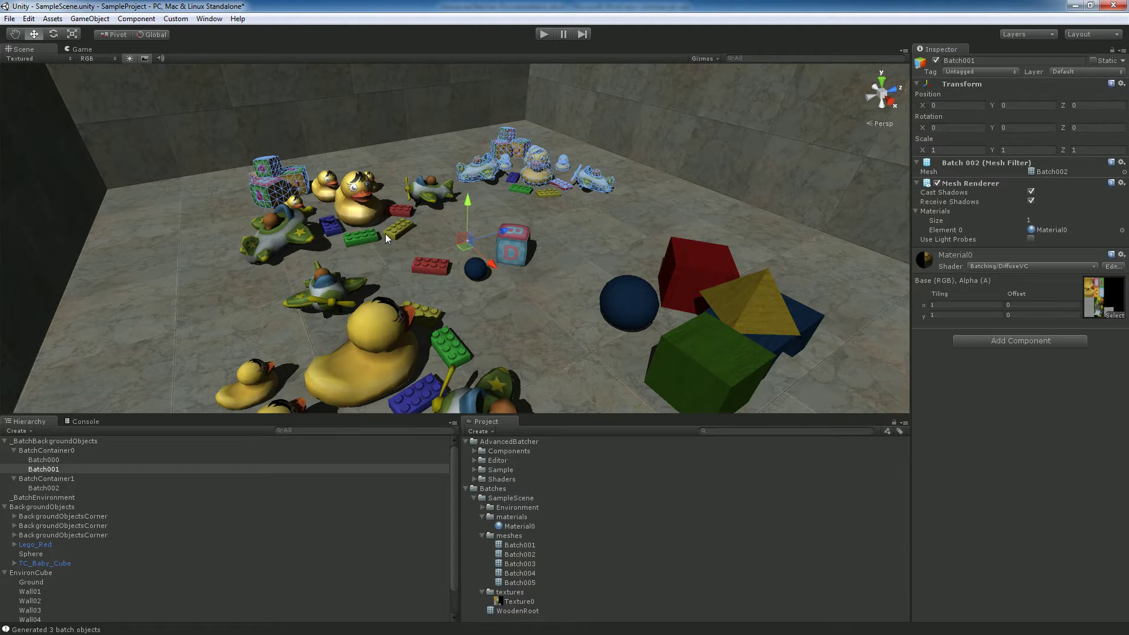
left_click(351, 242)
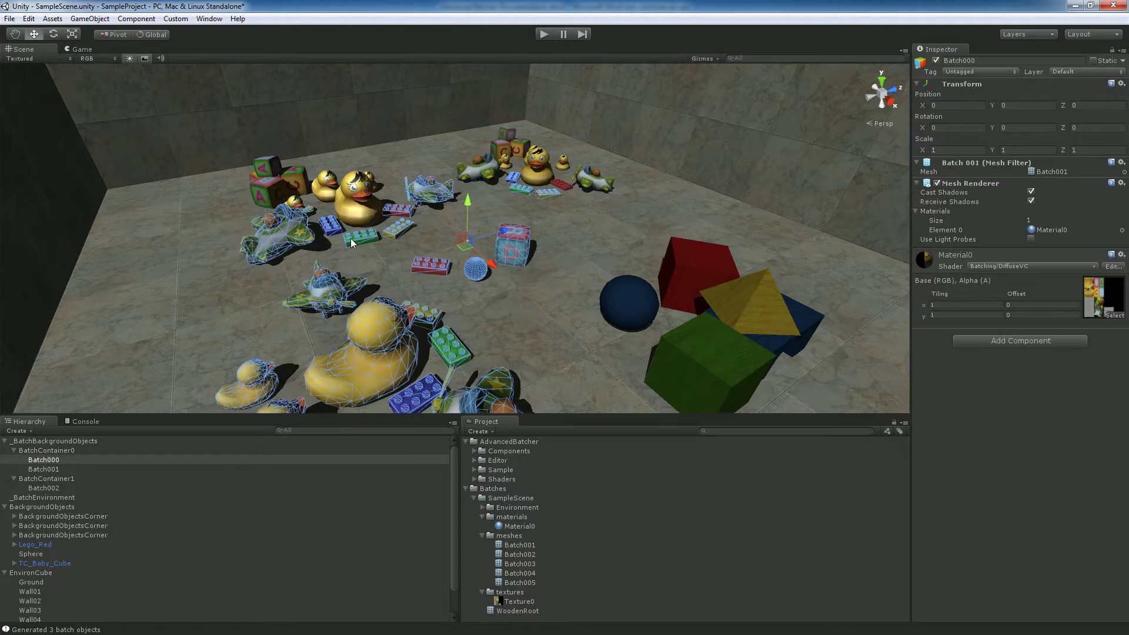
left_click(356, 207)
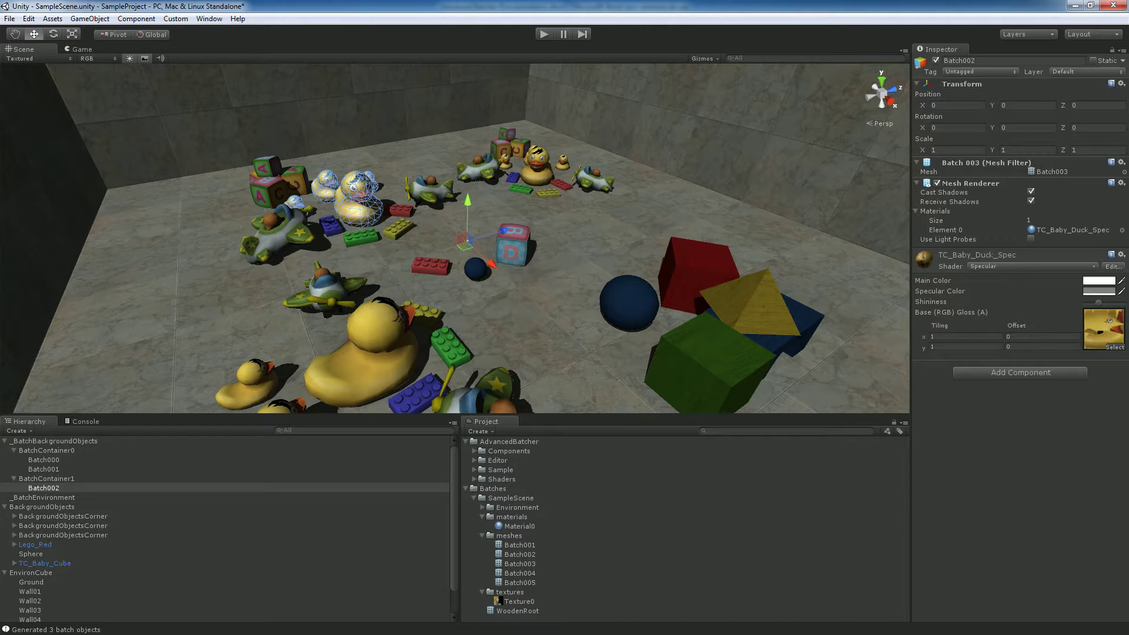
left_click(4, 441)
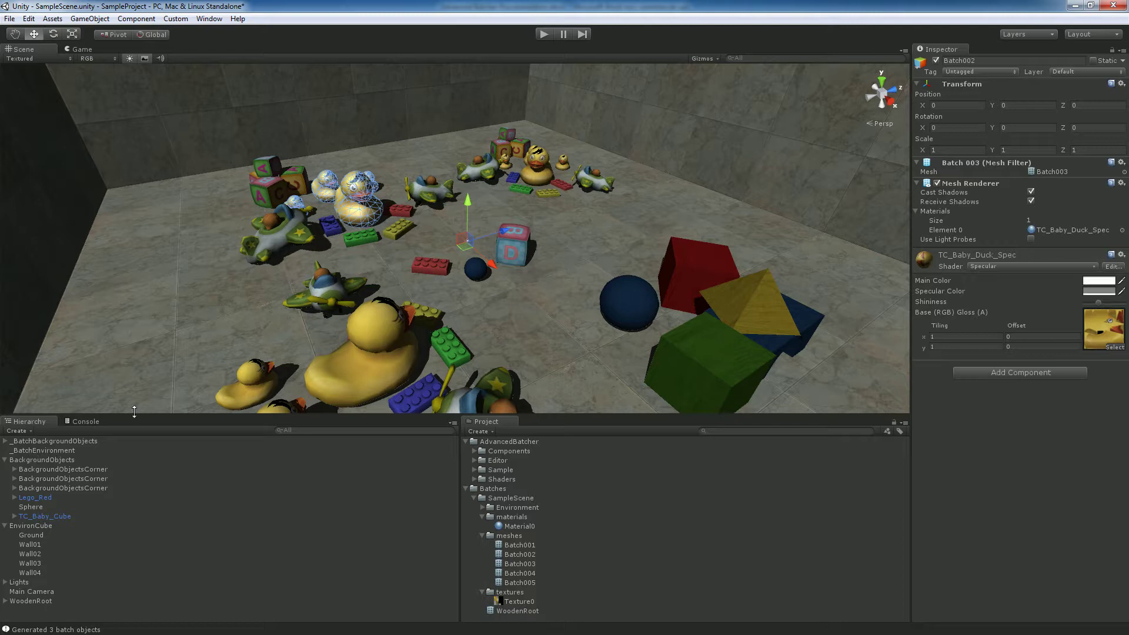
Step: Select Ground, then the EnvironCube walls group, and bring up the Custom menu
left_click(553, 283)
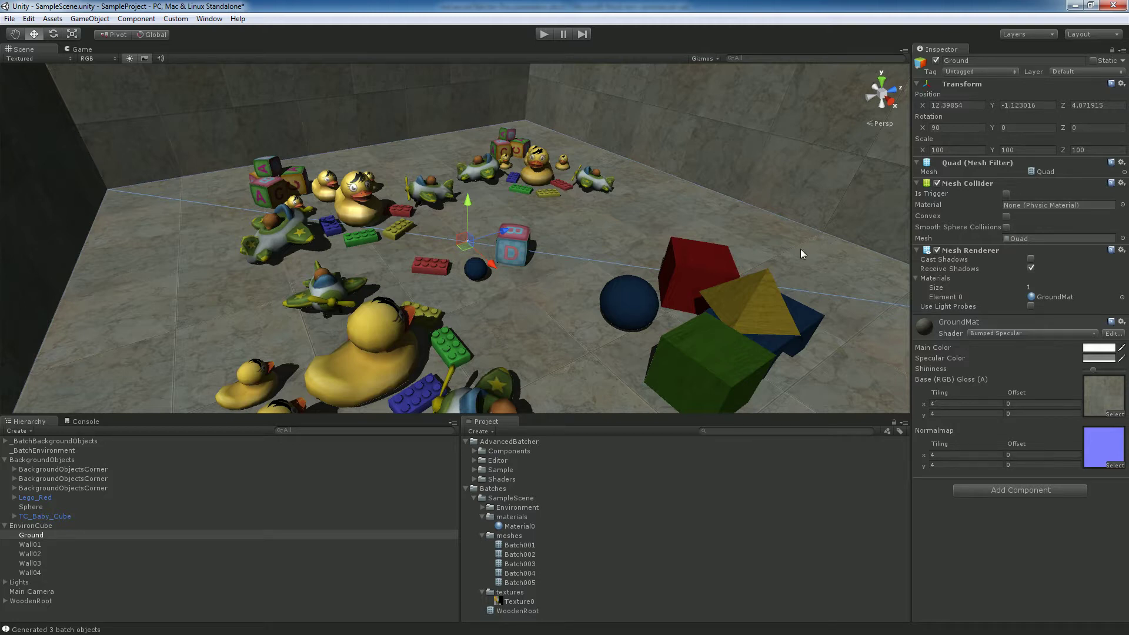
left_click(46, 526)
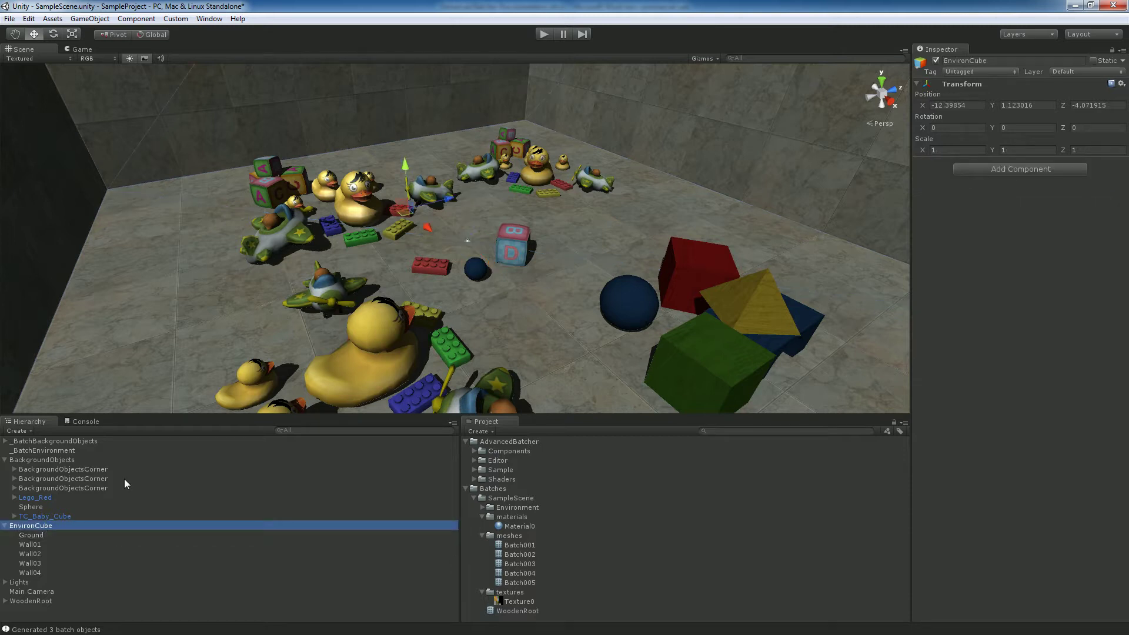
left_click(181, 19)
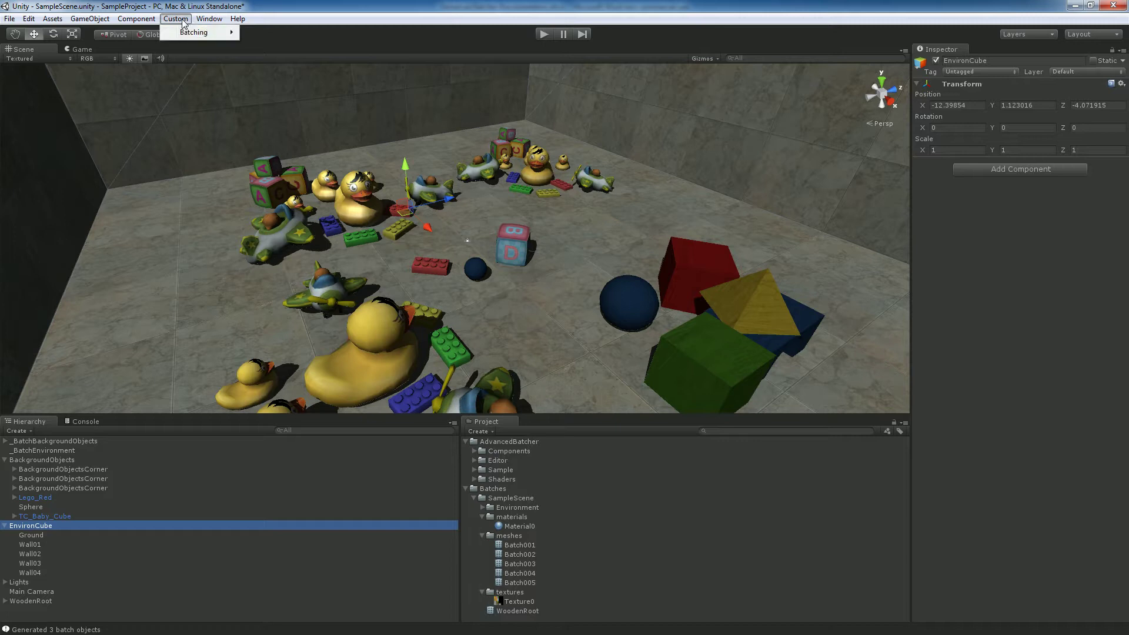
Step: In Advanced Offline Batching, set EnvironCube as the root to merge and _BatchEnvironment as the destination
mouse_move(210, 38)
left_click(296, 47)
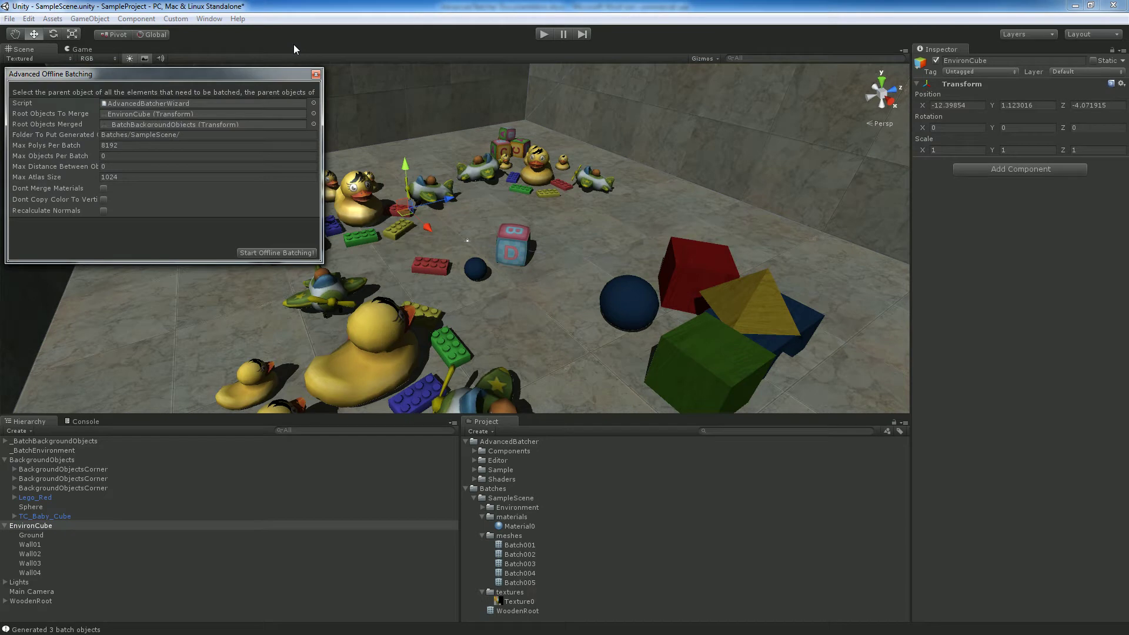
left_click_drag(41, 526, 184, 115)
left_click_drag(34, 451, 165, 125)
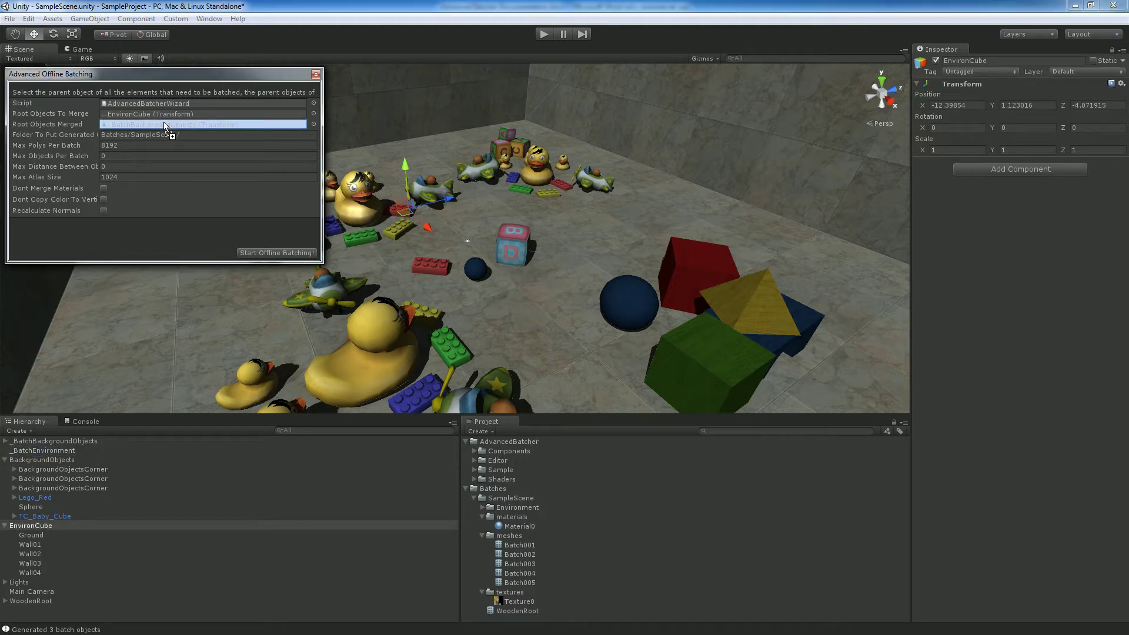
left_click_drag(164, 123, 164, 123)
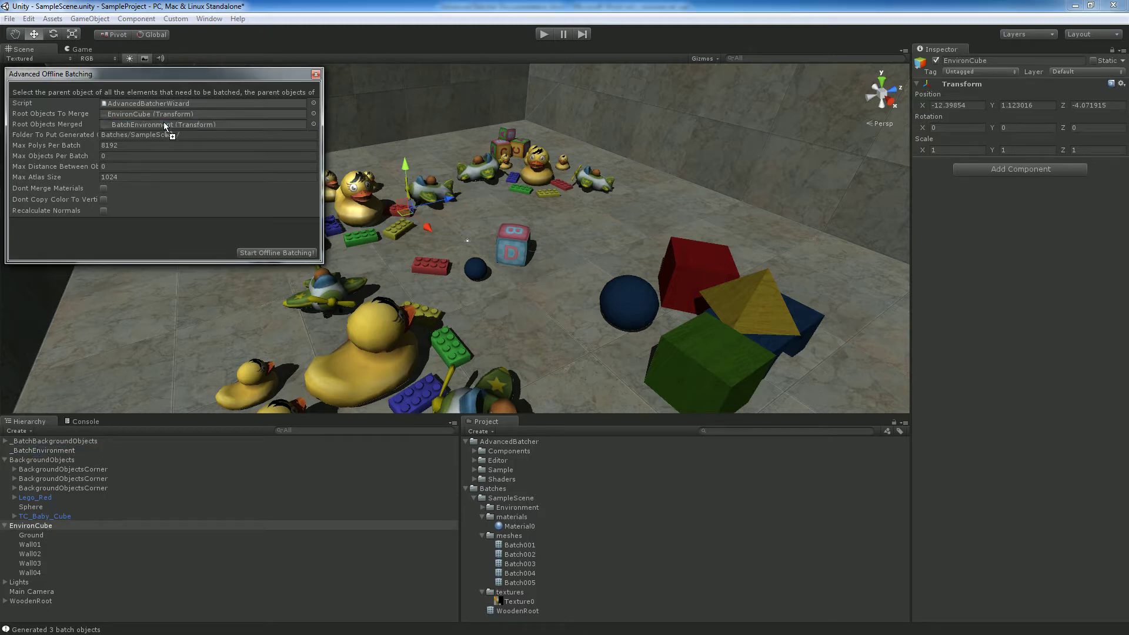
Step: Append 'Environment/' to the output folder path, giving Batches/SampleScene/Environment/
left_click(277, 135)
left_click(260, 131)
type("Environment/")
Step: Batch the walls into _BatchEnvironment and turn off Cast Shadows on the merged Batch000 mesh
left_click(277, 252)
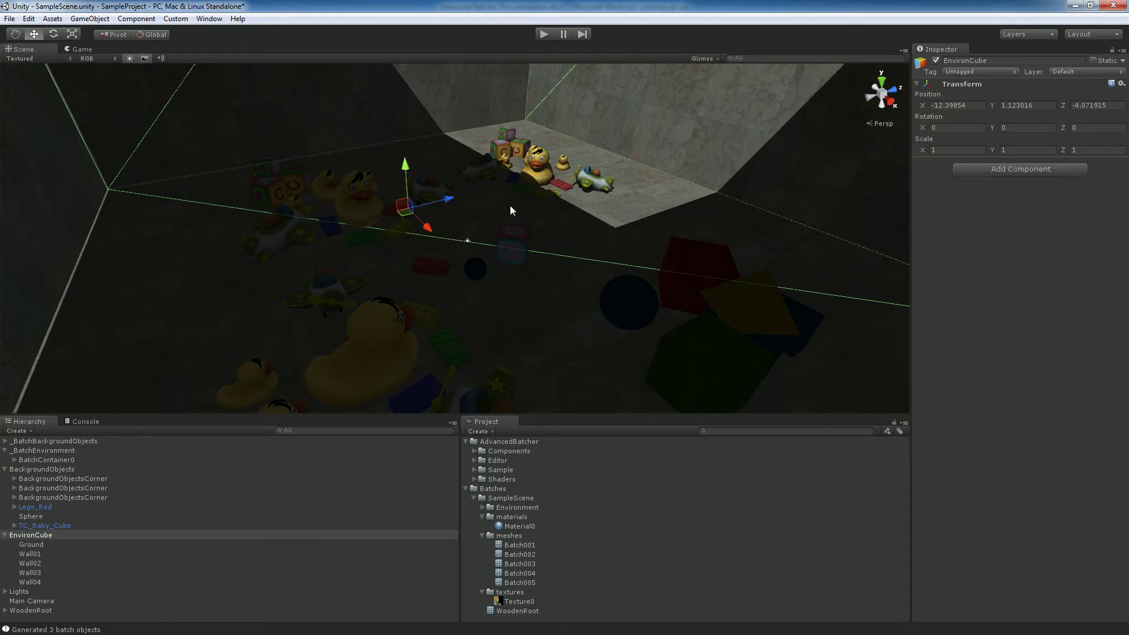
left_click(36, 554)
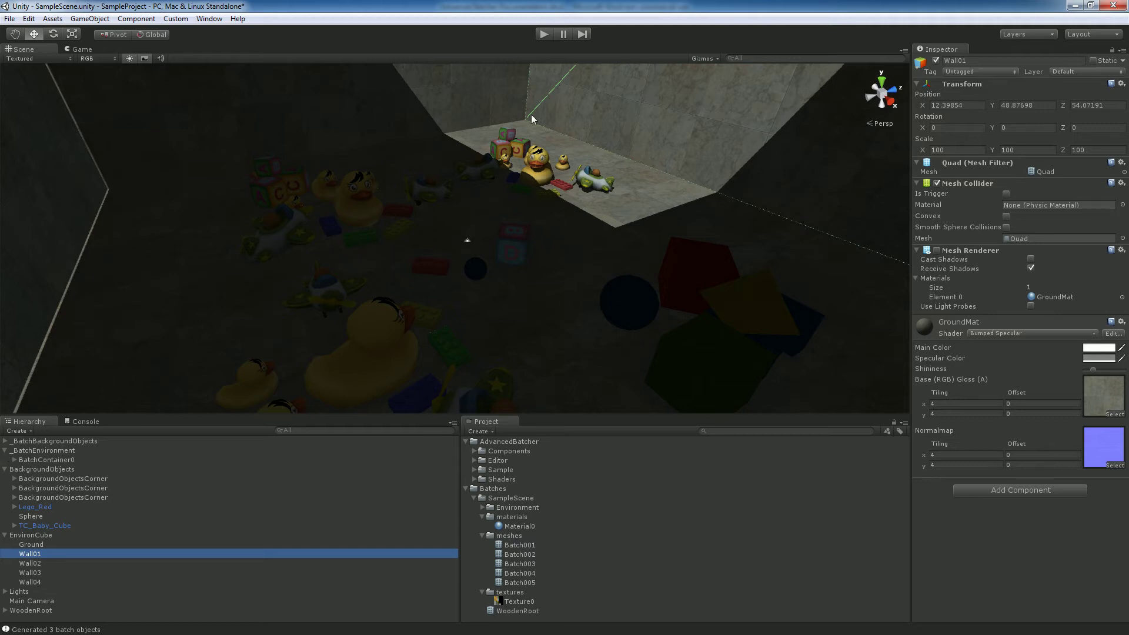
left_click(664, 126)
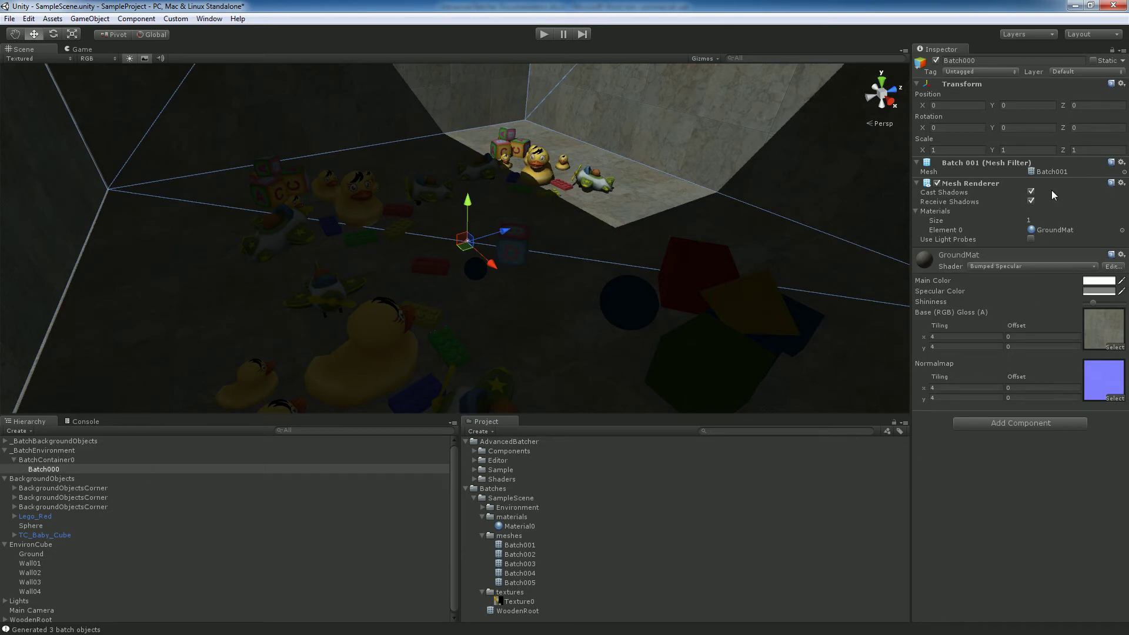
left_click(1030, 192)
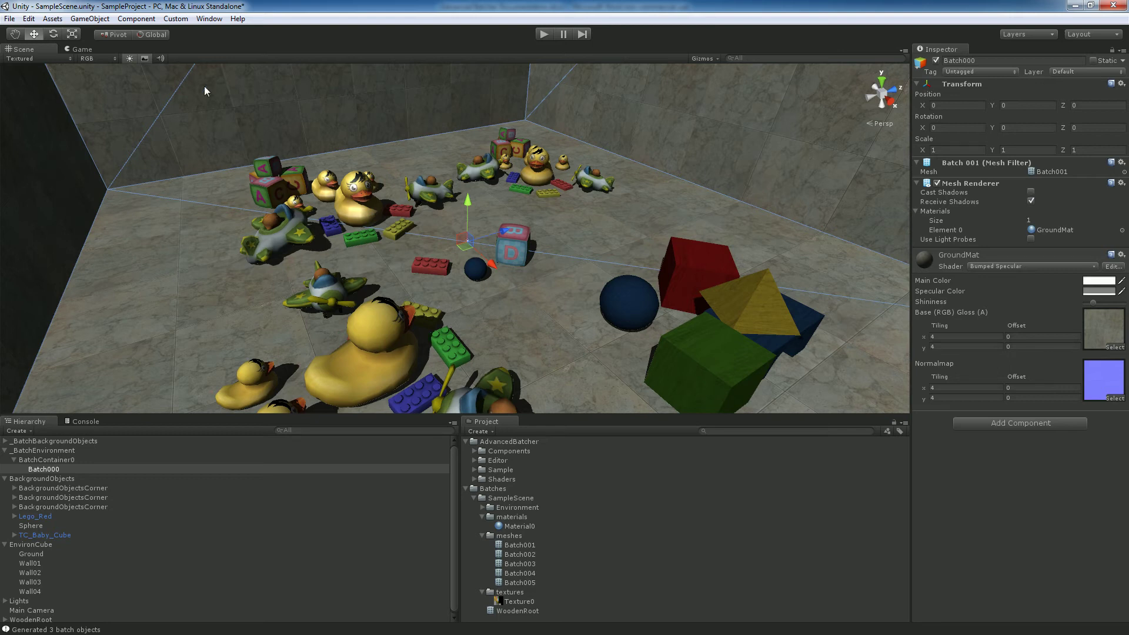
Step: Switch to the Game view to confirm draw calls dropped from 203 to 23
left_click(82, 49)
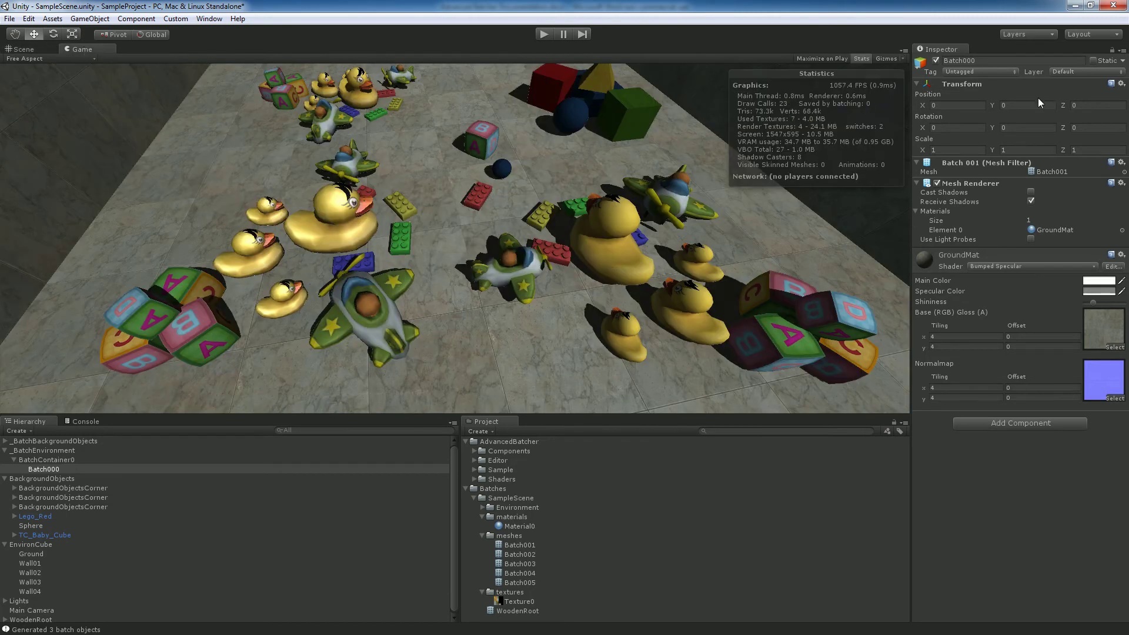